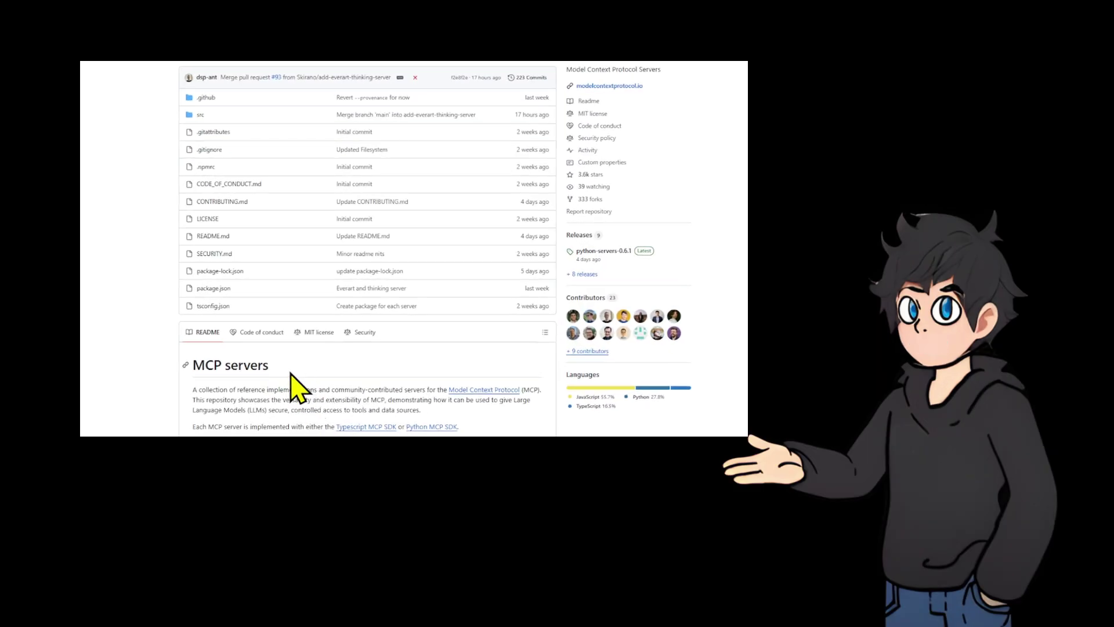
drag(269, 364, 125, 331)
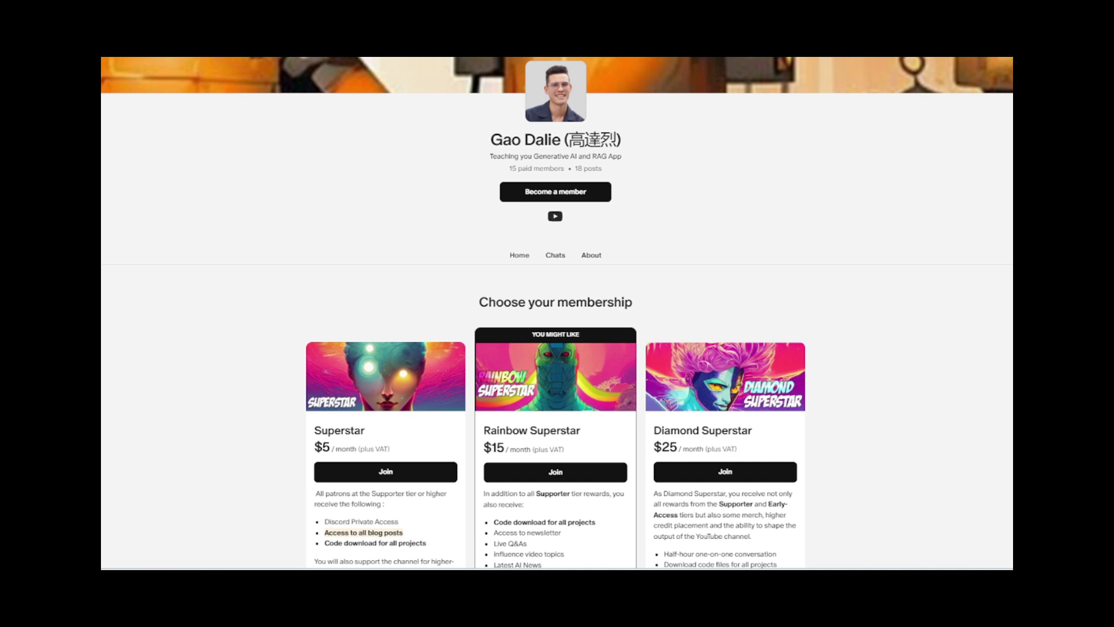
scroll(129, 285, down, 2)
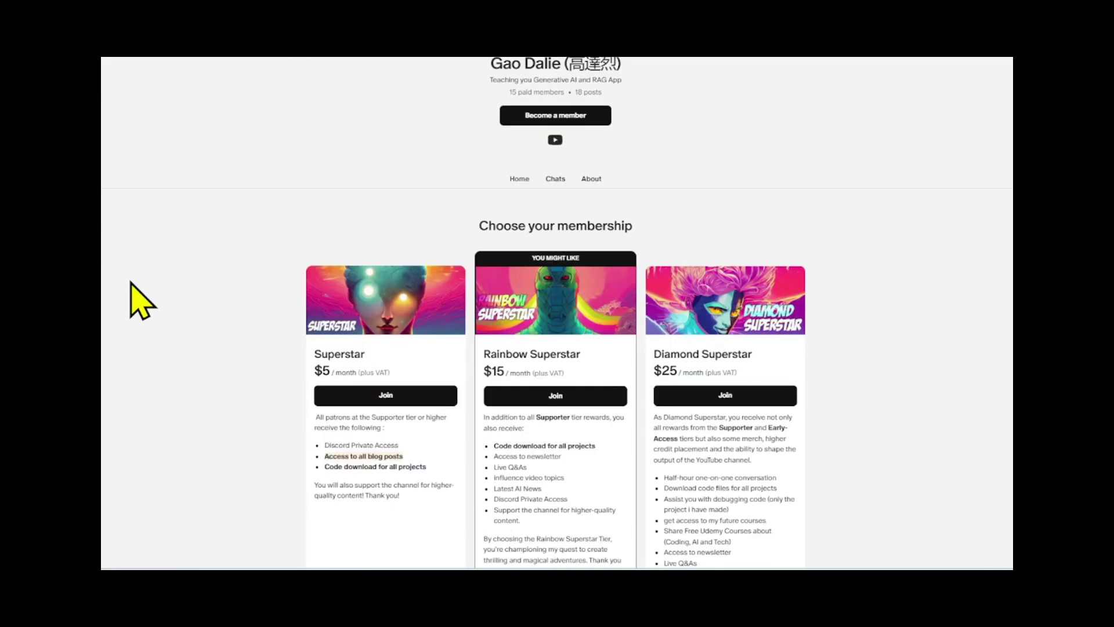
scroll(131, 284, down, 4)
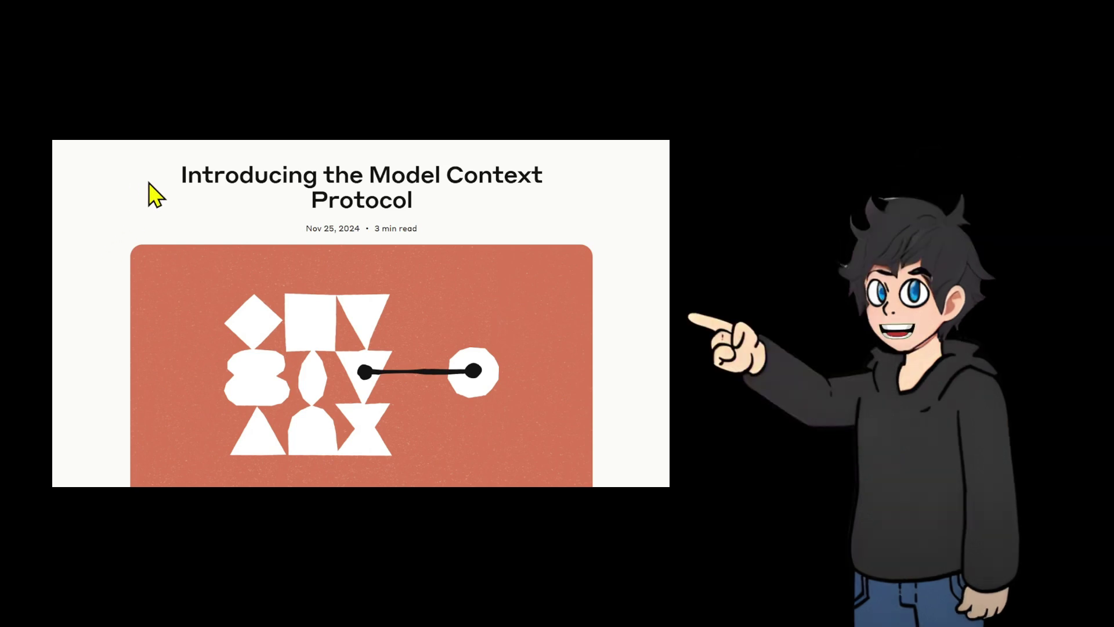
drag(181, 174, 397, 201)
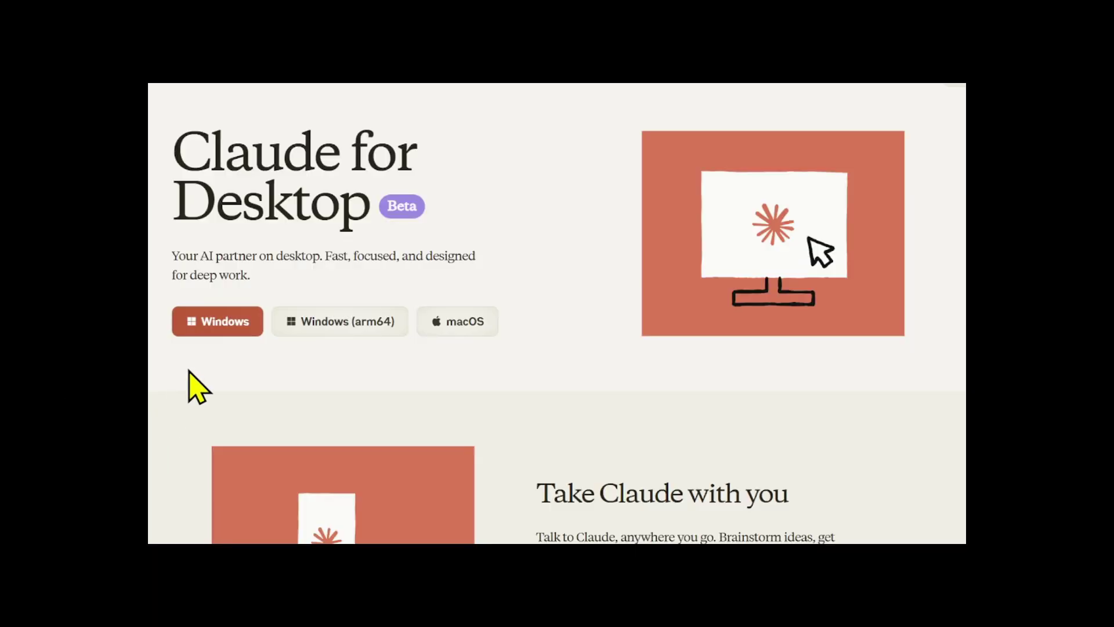
- Download Claude for Desktop for Windows and open the Developer settings in the desktop app
click(193, 335)
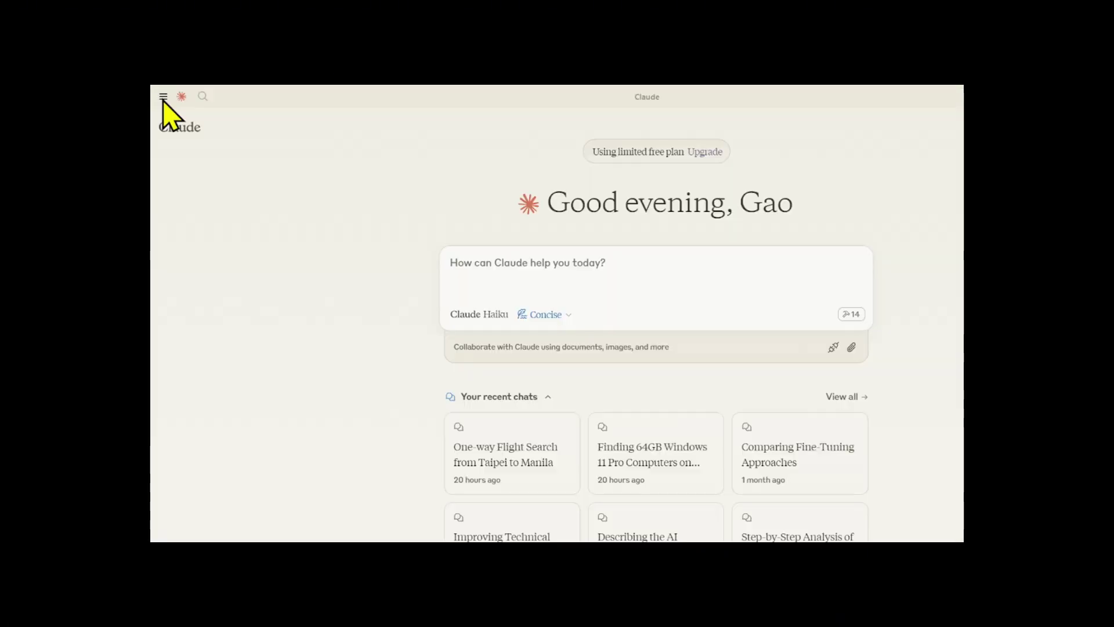
click(163, 97)
mouse_move(192, 112)
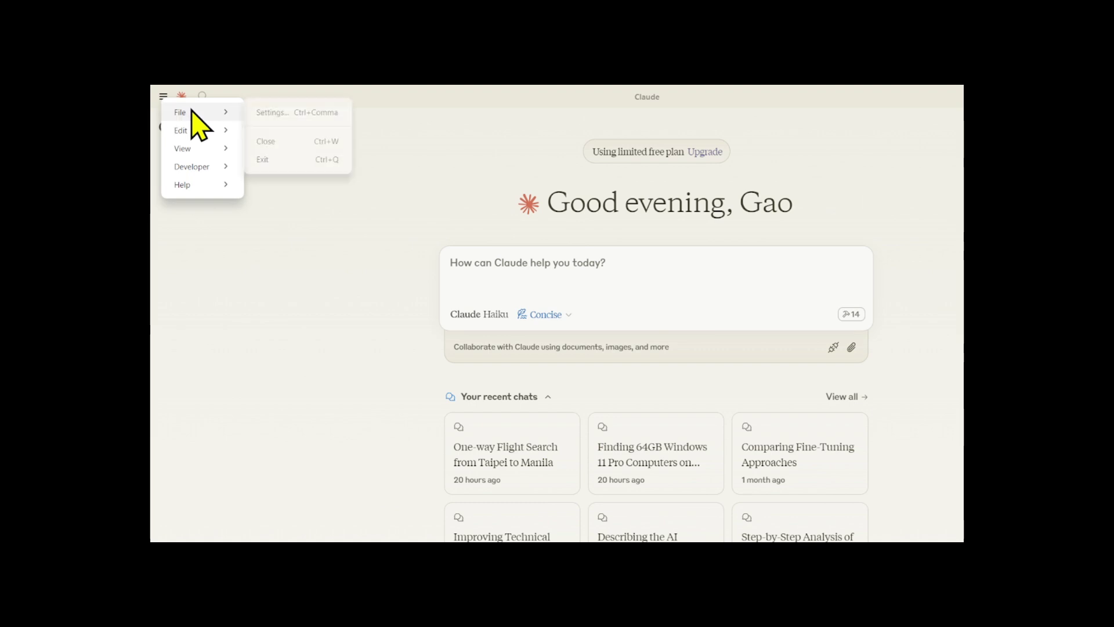
click(272, 113)
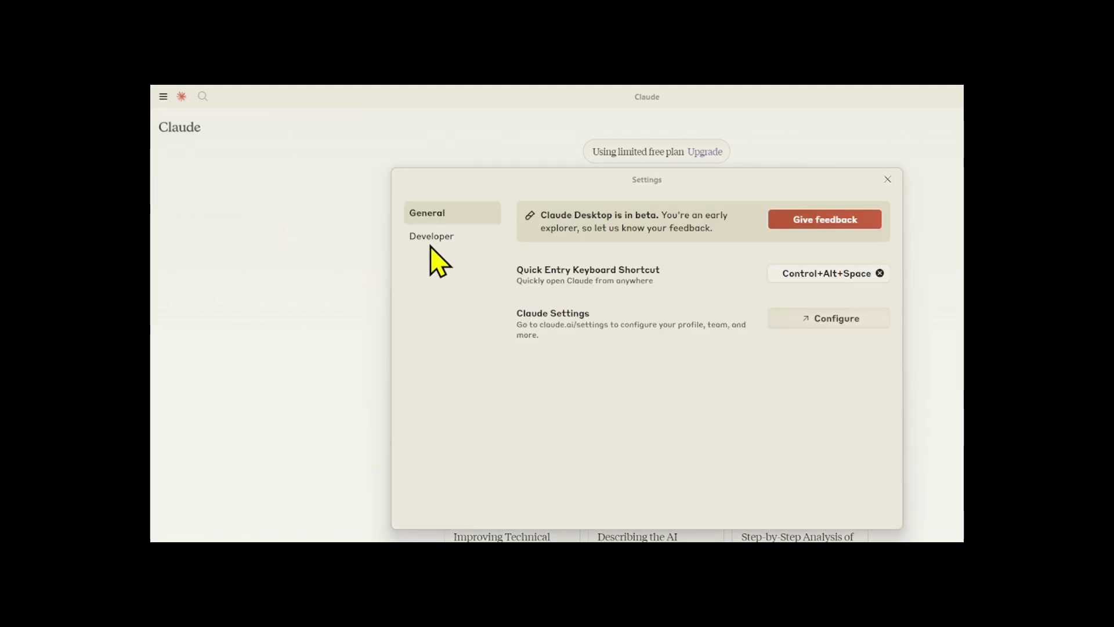
click(431, 239)
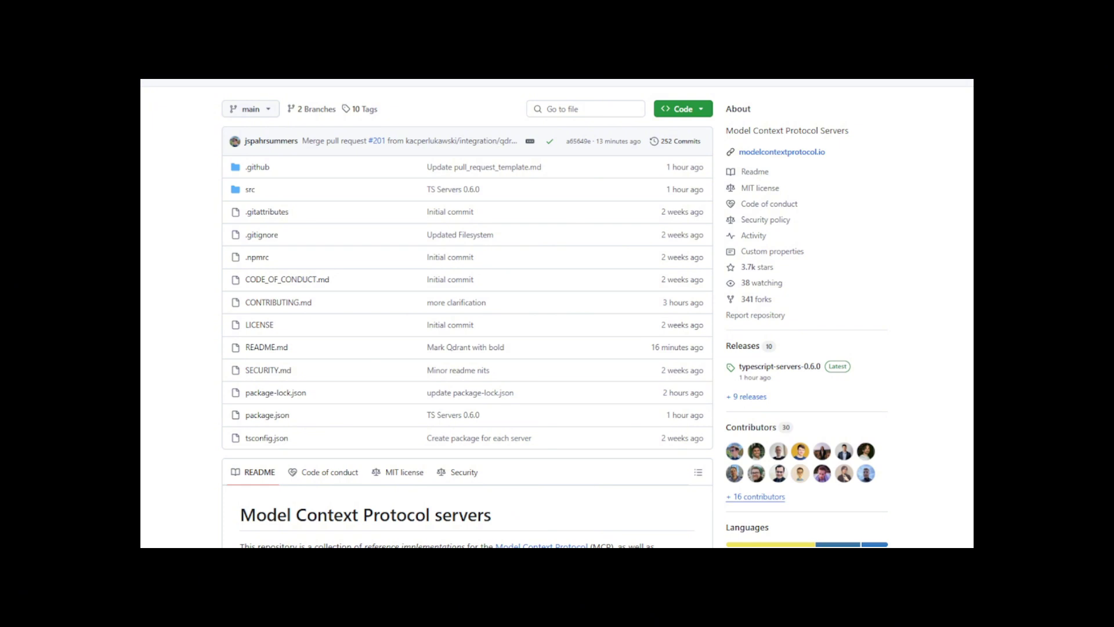
- Examine the Model Context Protocol servers repository and the Puppeteer server's README, including its description, tools and key features
scroll(557, 313, down, 5)
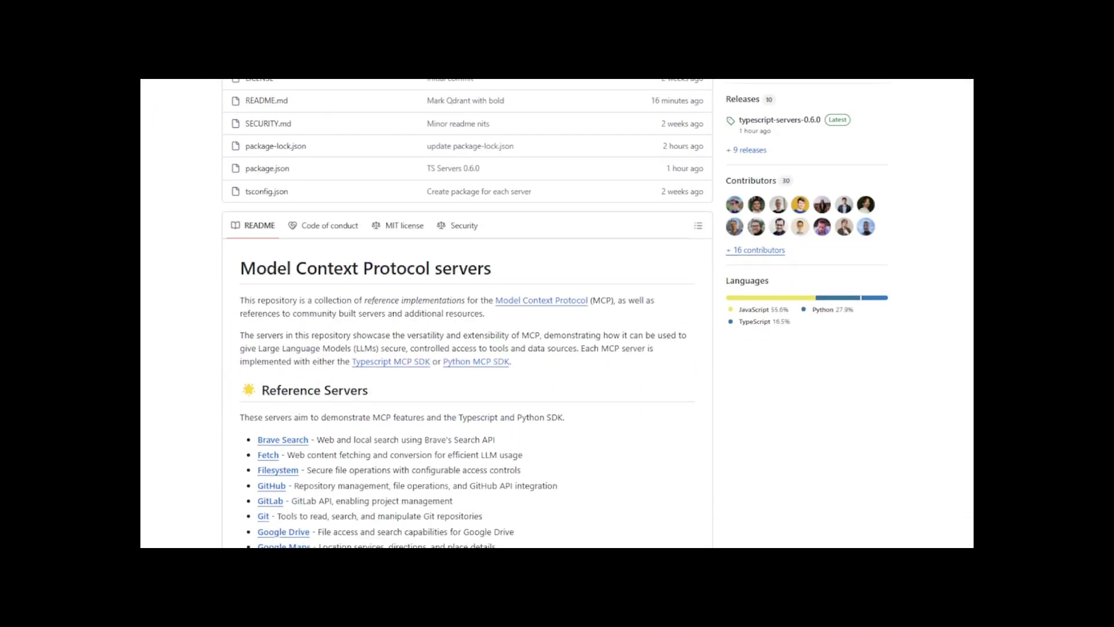
scroll(557, 313, down, 3)
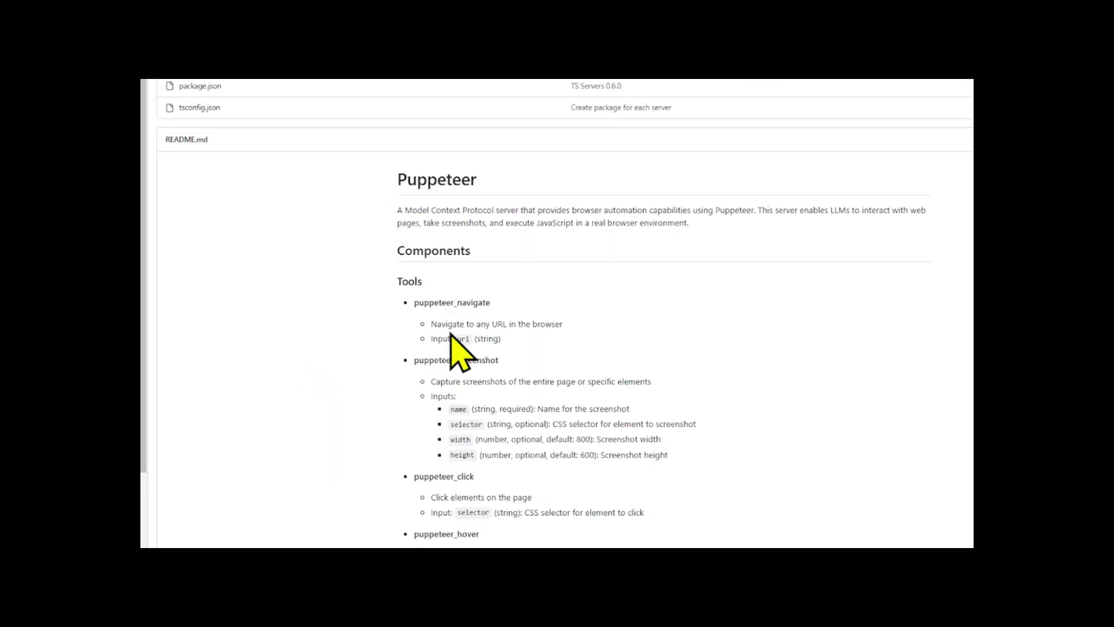
drag(713, 229, 399, 214)
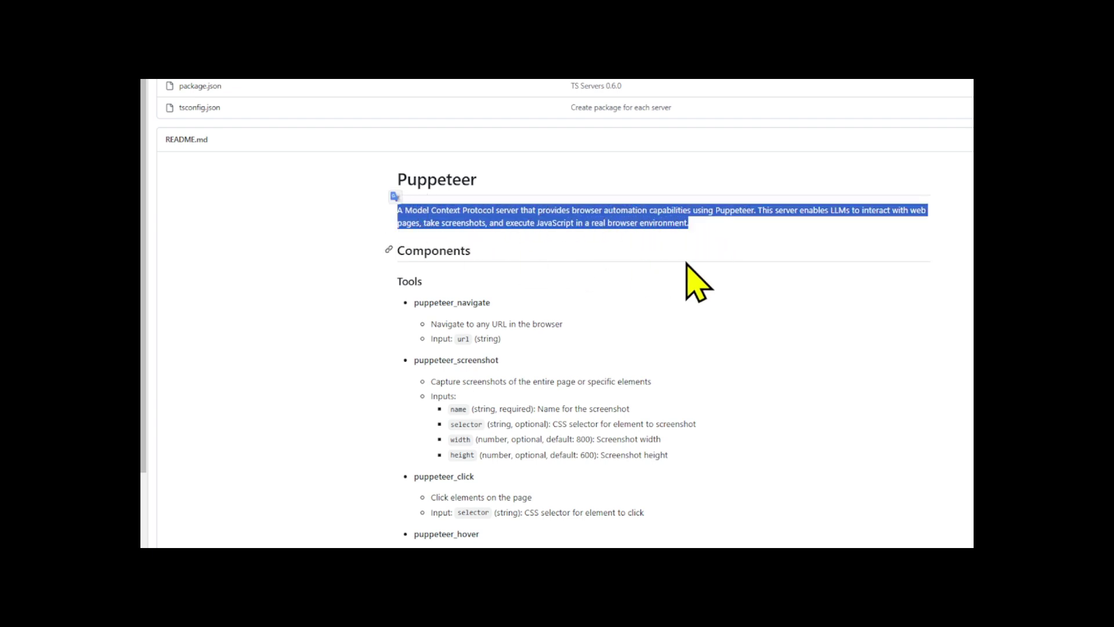
scroll(695, 281, down, 10)
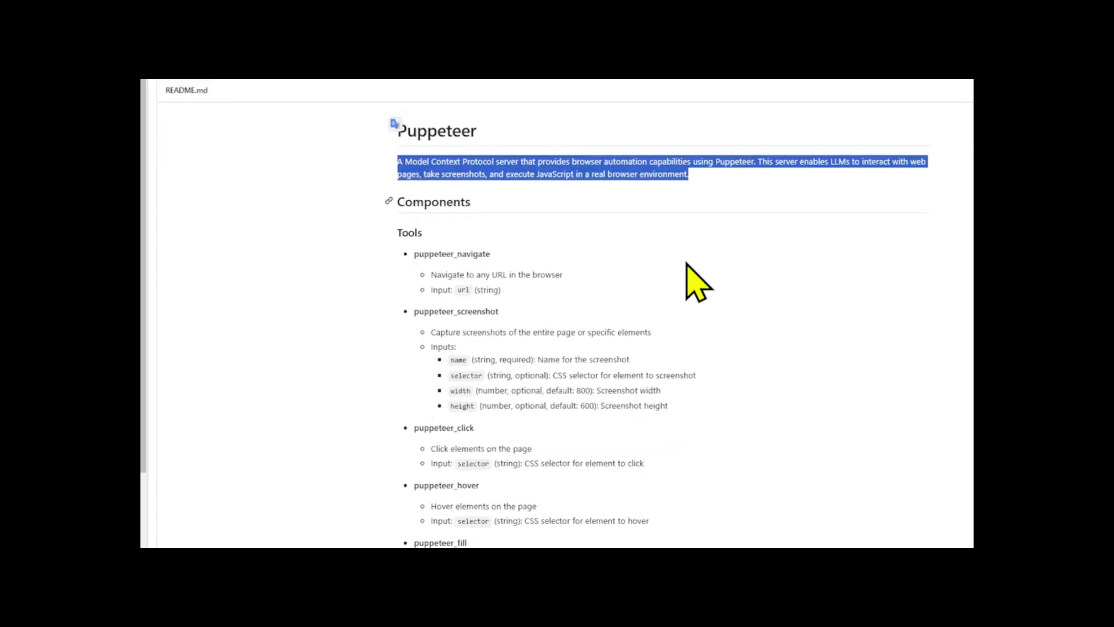
drag(619, 387, 414, 325)
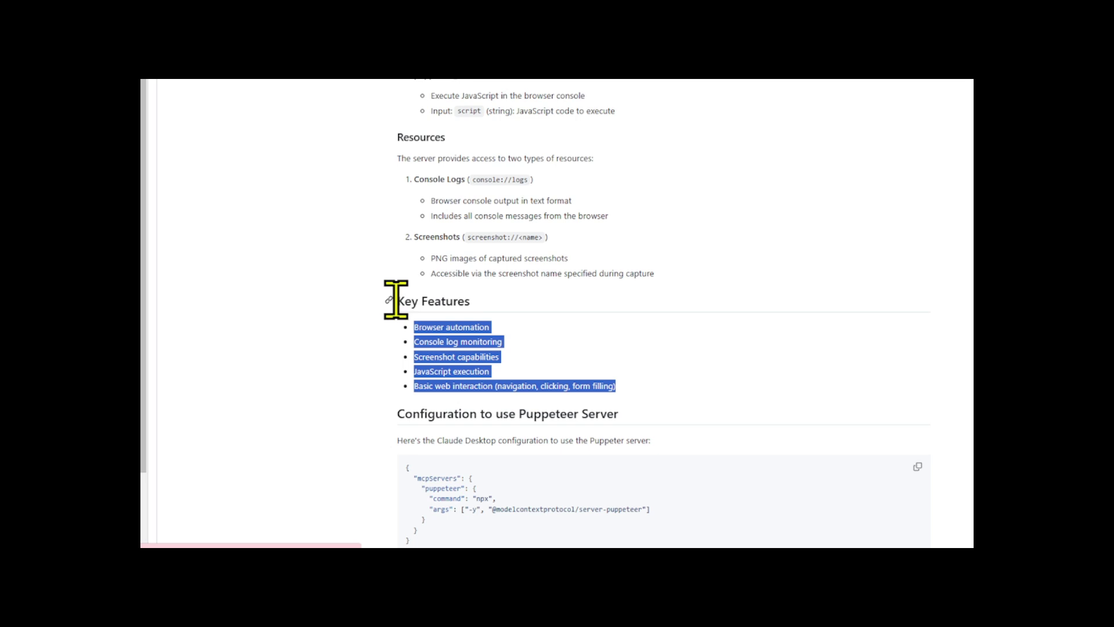
drag(396, 299, 396, 299)
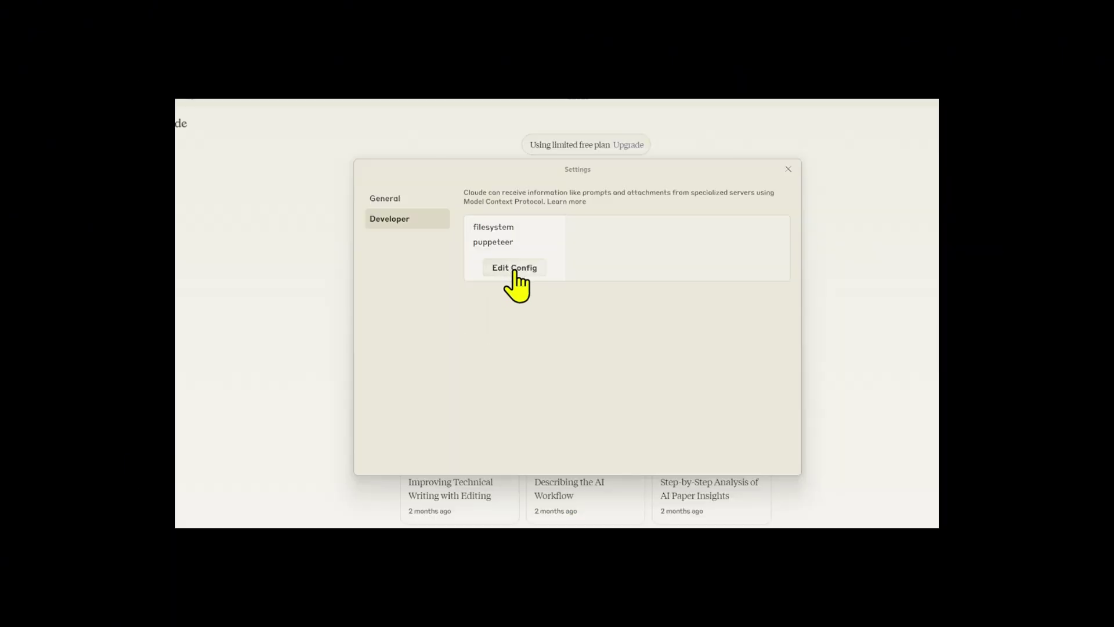
- Open claude_desktop_config.json from Claude's Developer settings and review its filesystem and puppeteer server entries
click(514, 269)
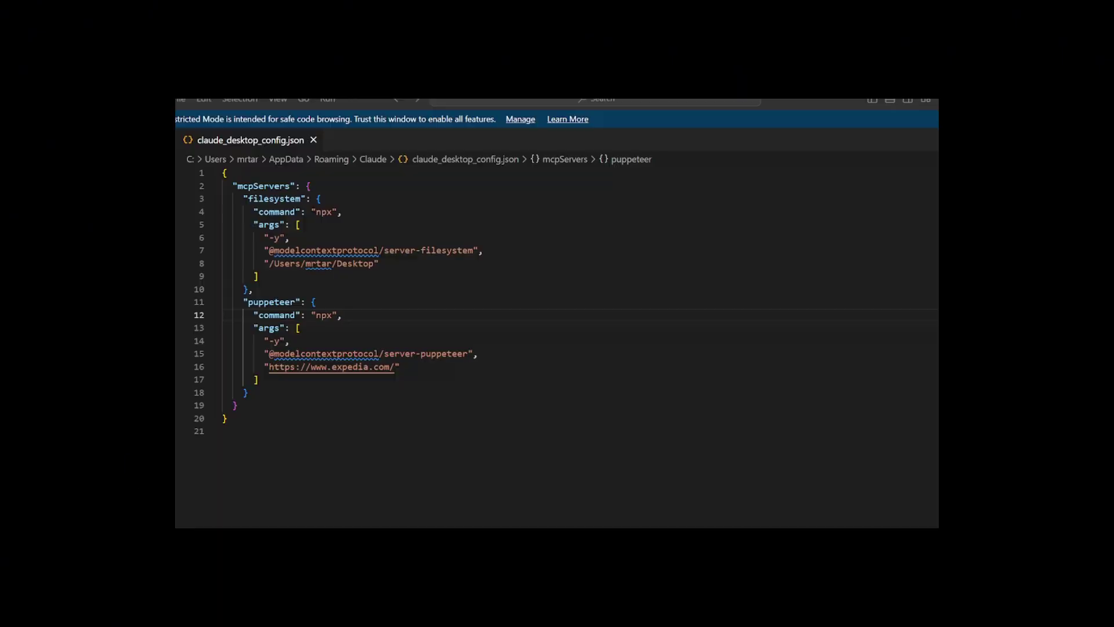
drag(232, 441, 181, 175)
drag(230, 418, 206, 174)
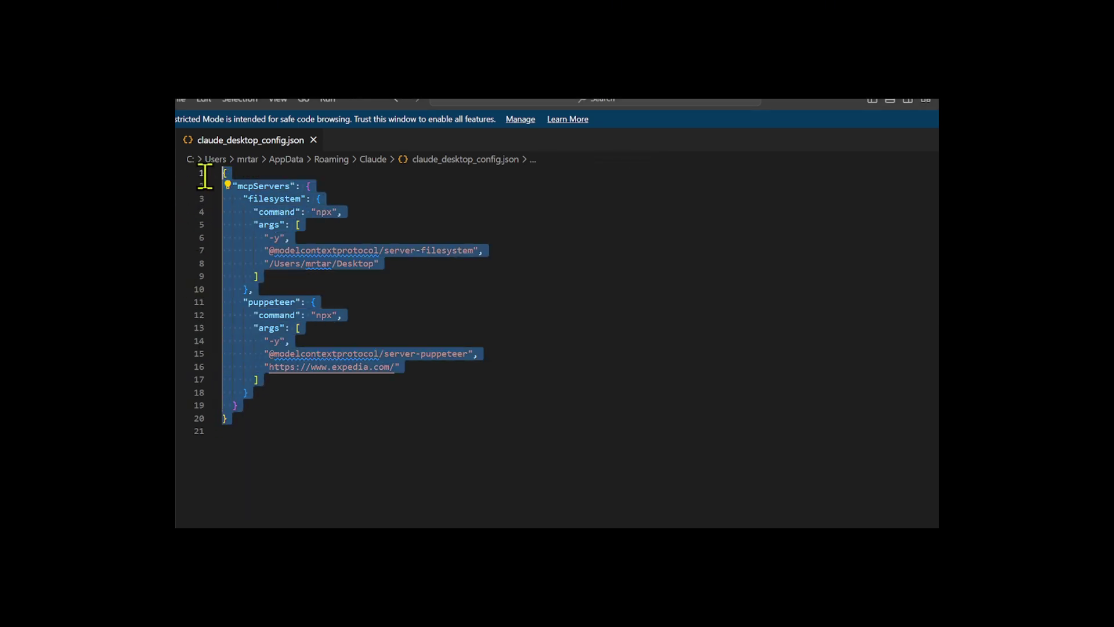
click(434, 400)
click(477, 354)
drag(477, 355, 269, 351)
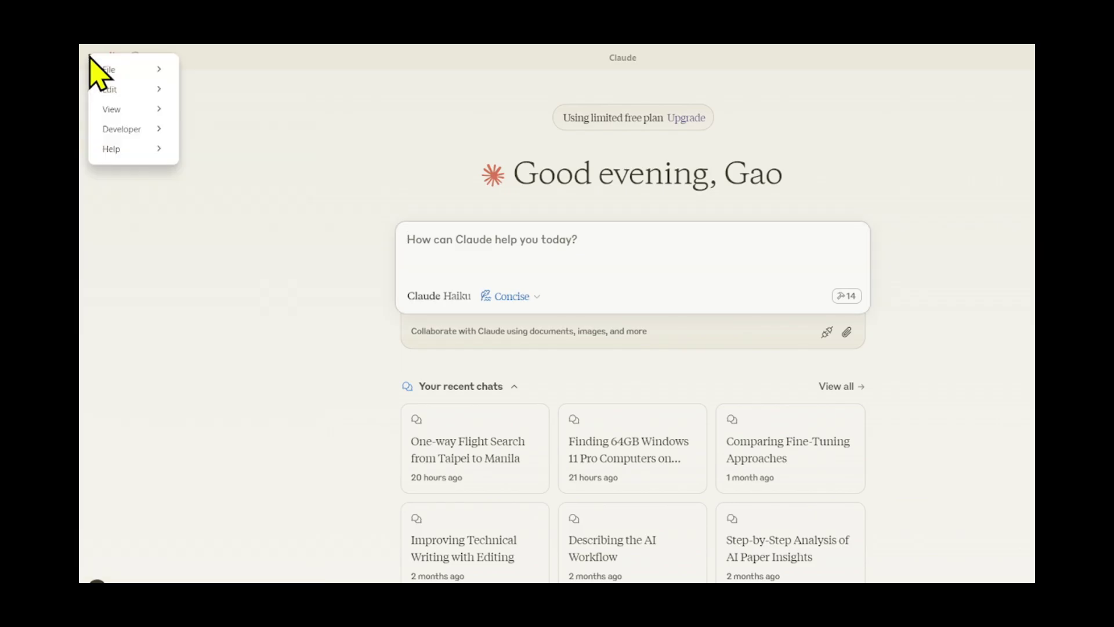
- Switch back to Claude and reload the page
mouse_move(157, 81)
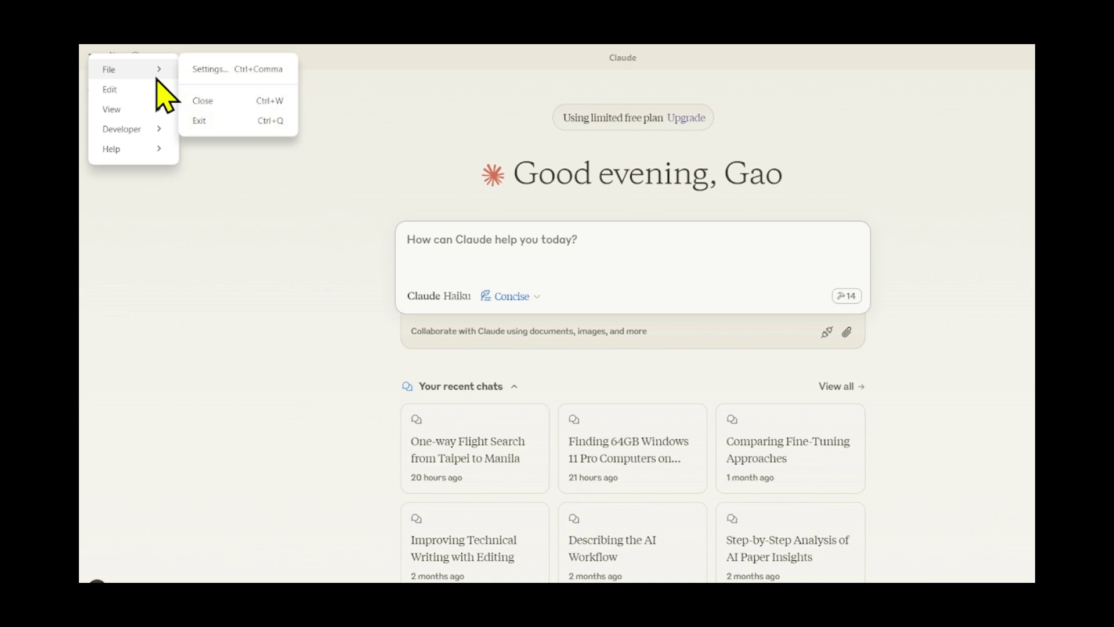
mouse_move(152, 109)
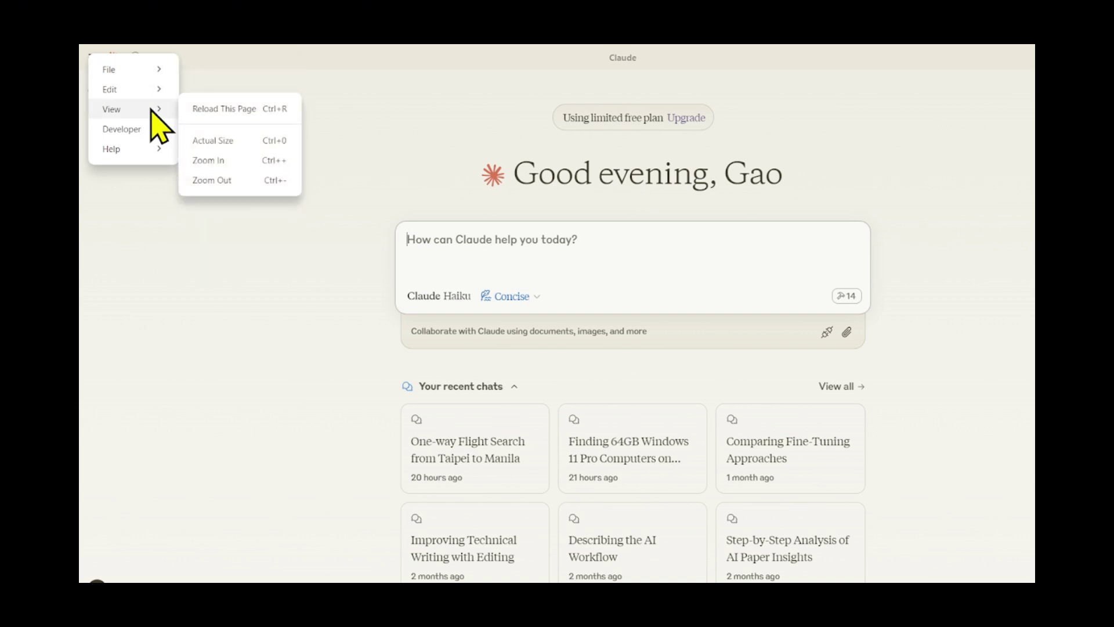
click(217, 110)
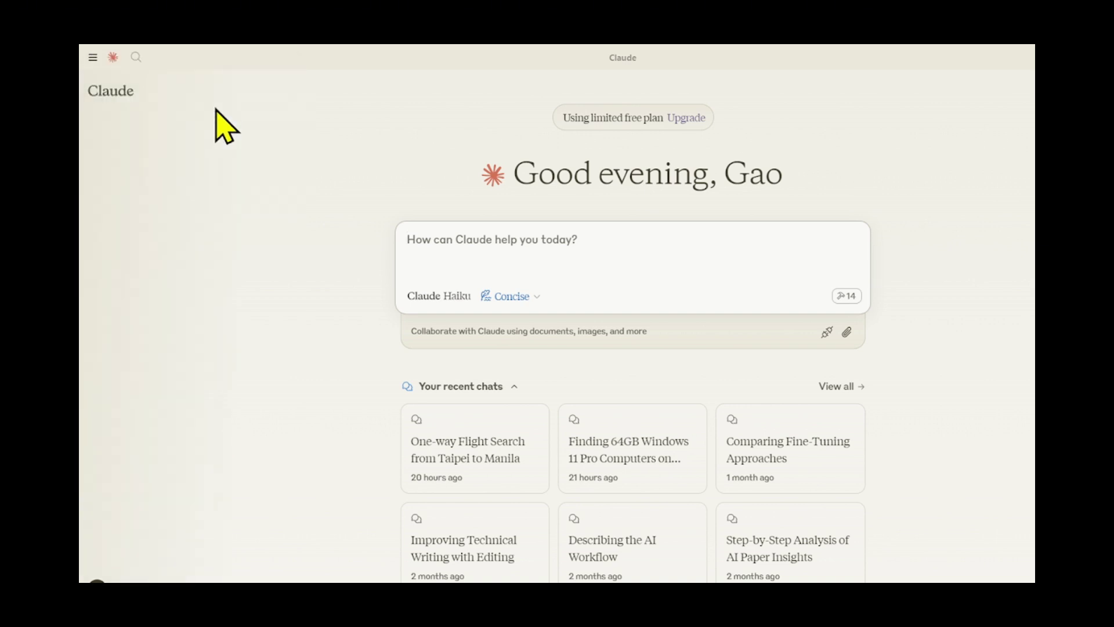
- Check the installed MCP servers in the Share context with Claude dialog
click(827, 334)
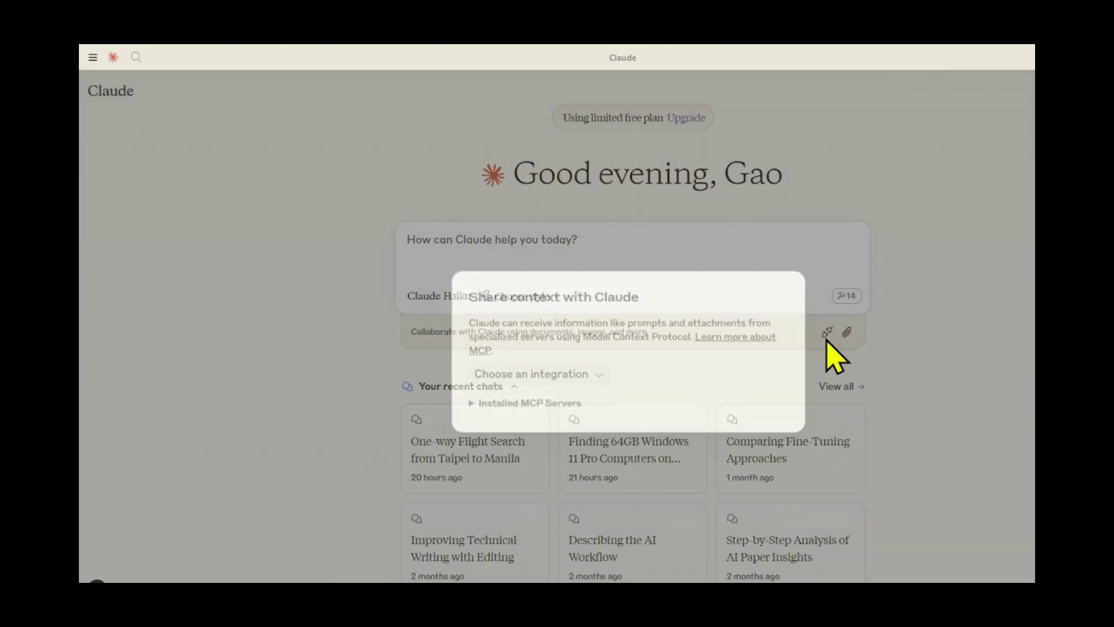
click(562, 405)
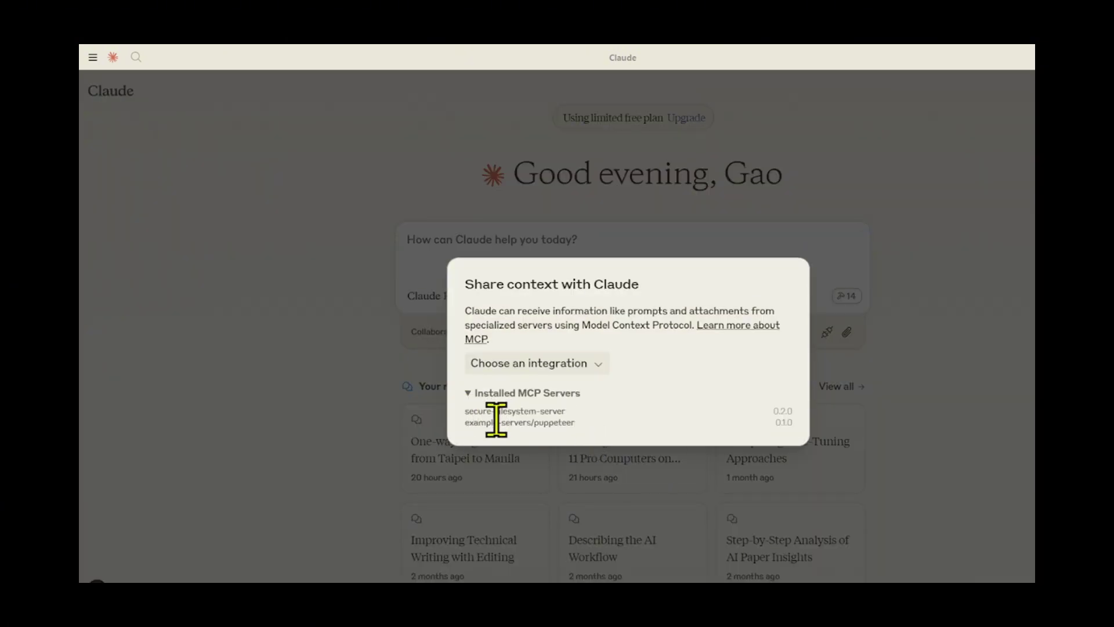
drag(572, 432, 458, 409)
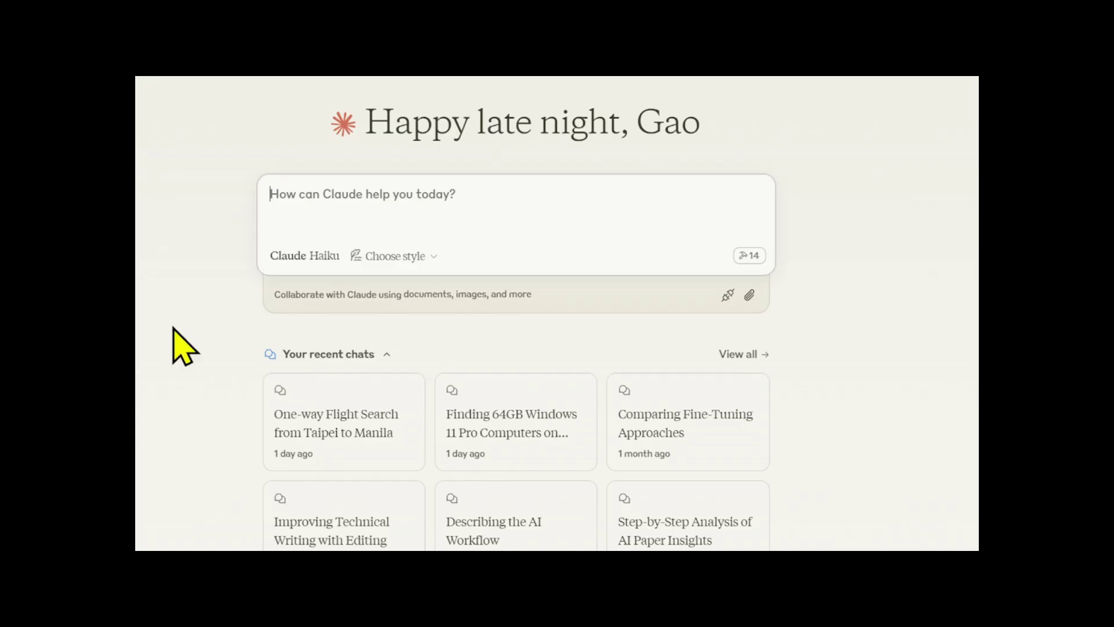
text(Navigate to the website htt)
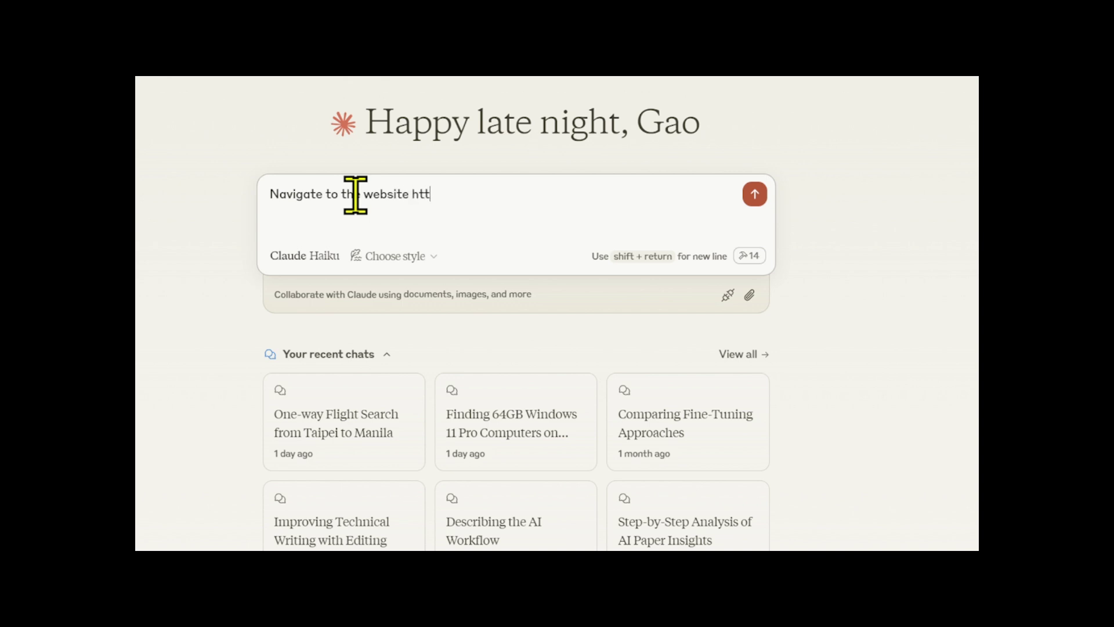
text(ps: //www.cnn.com)
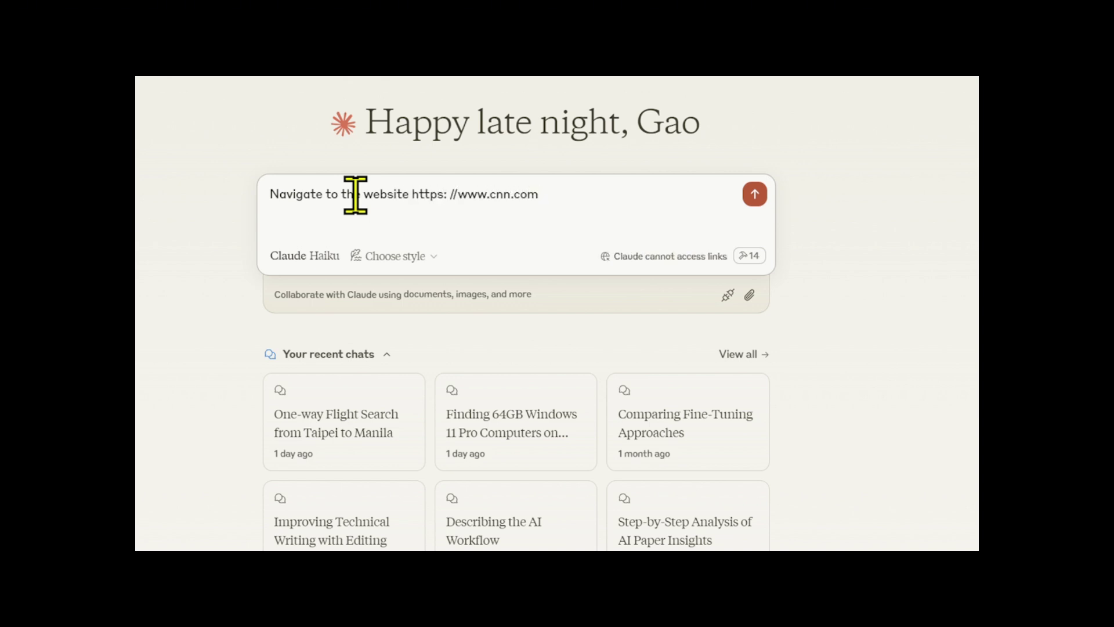
text(/ and wait for 10 seconds then click)
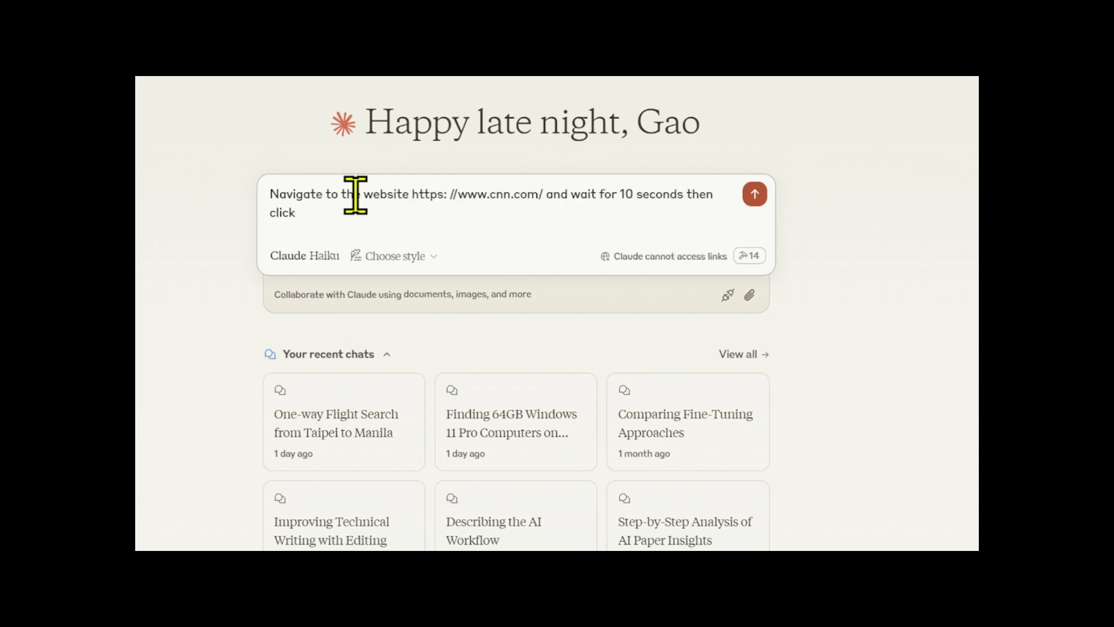
text( on world, in the world page click on Asia, once is the page l)
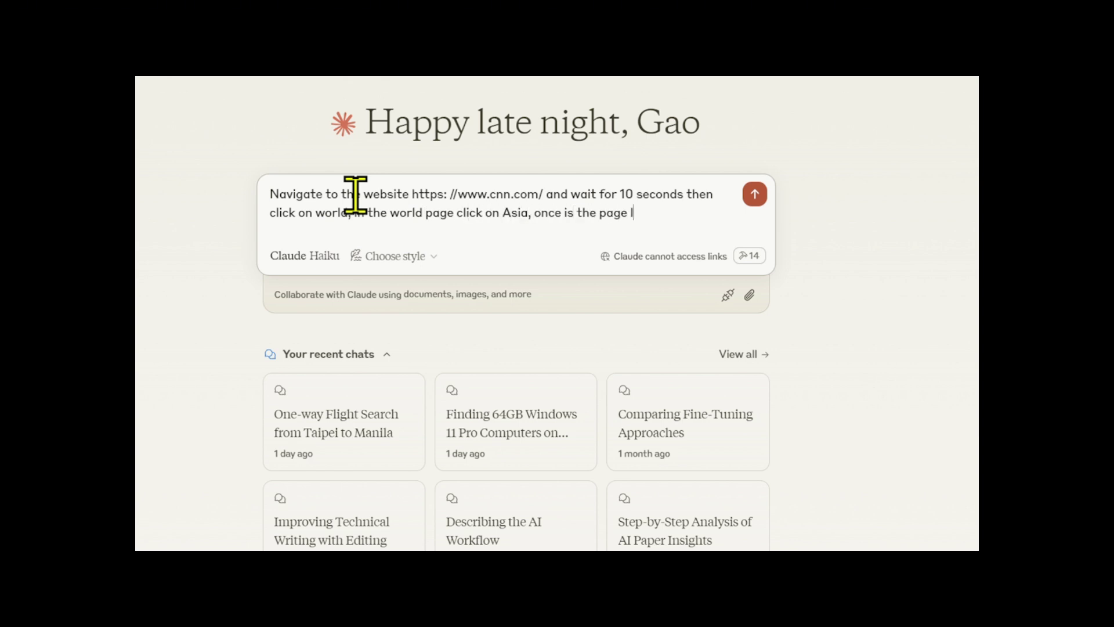
text(oaded click on china, on the china page cl)
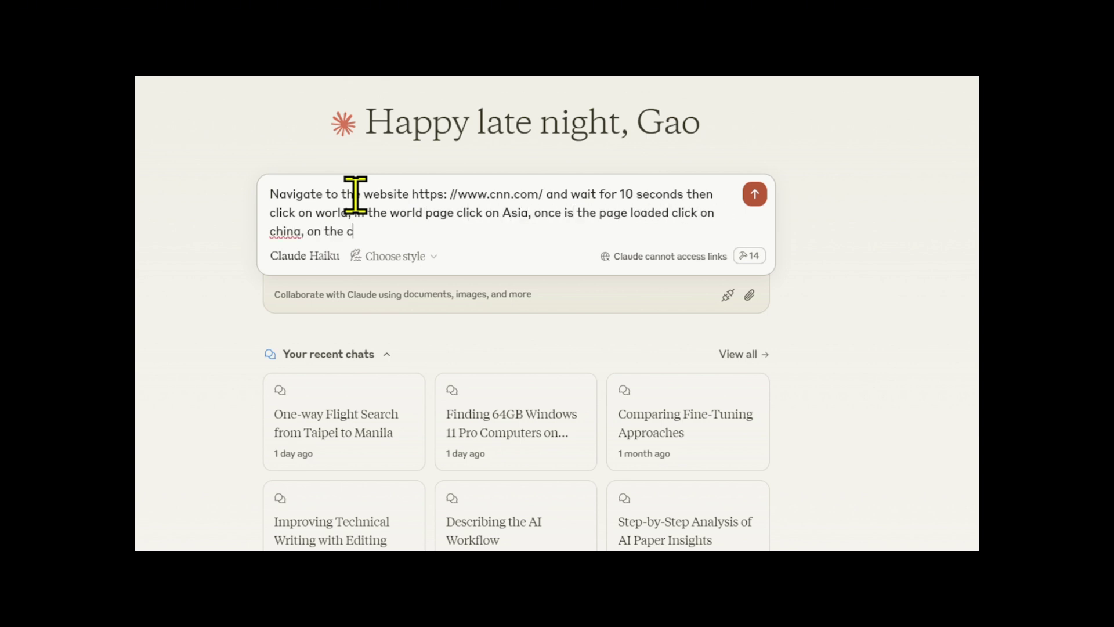
text(ick on)
text(the)
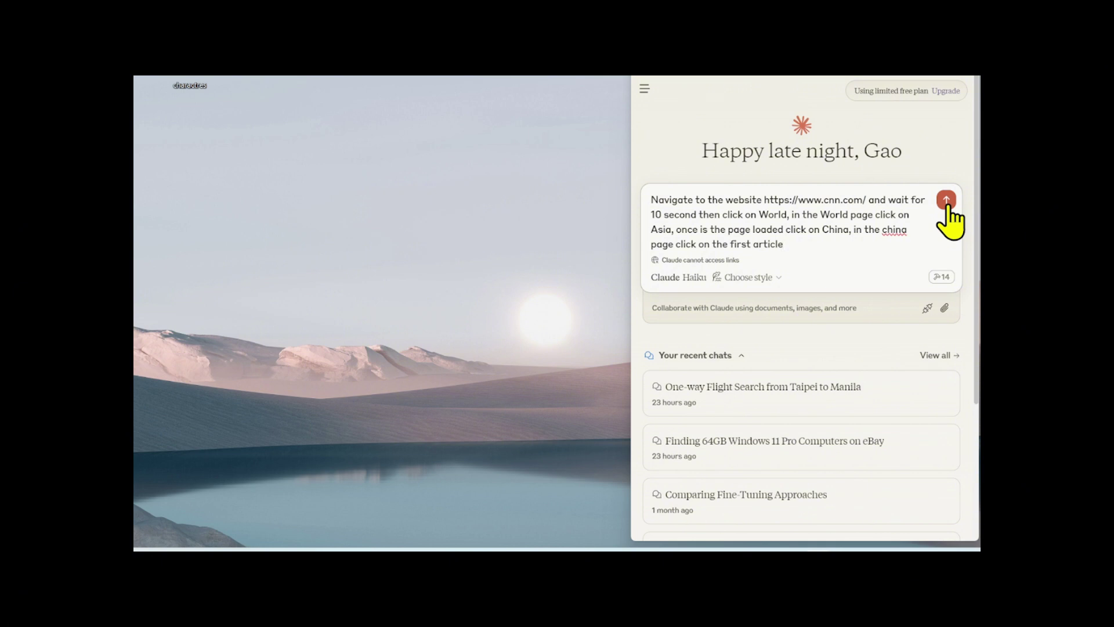
click(946, 200)
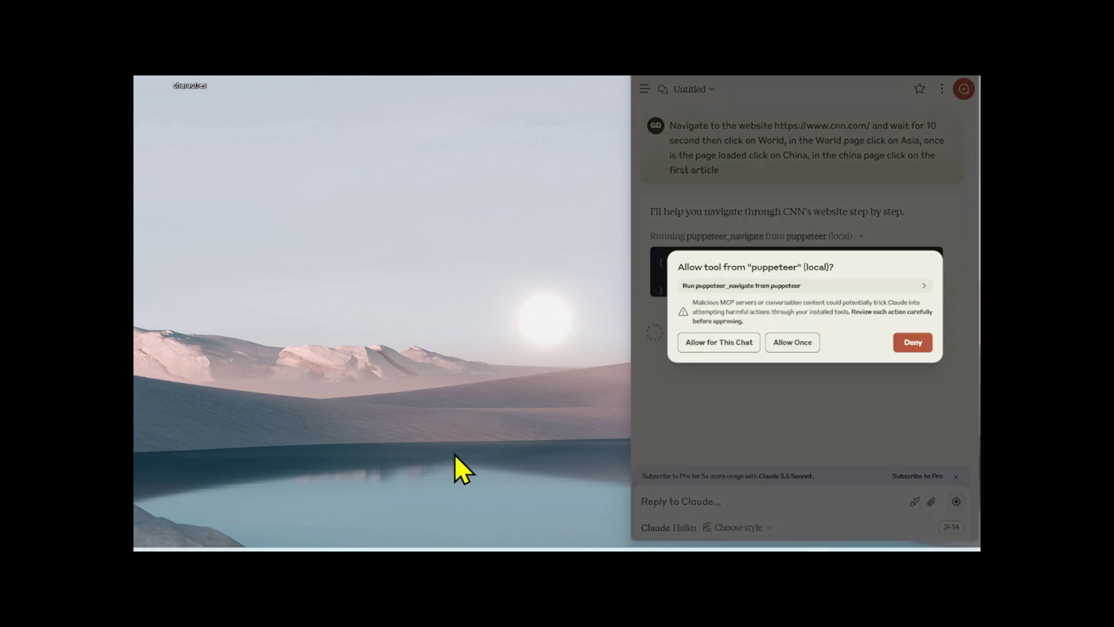
- Allow the requested Puppeteer tools, including puppeteer_navigate, puppeteer_evaluate and puppeteer_screenshot, for this chat
click(684, 347)
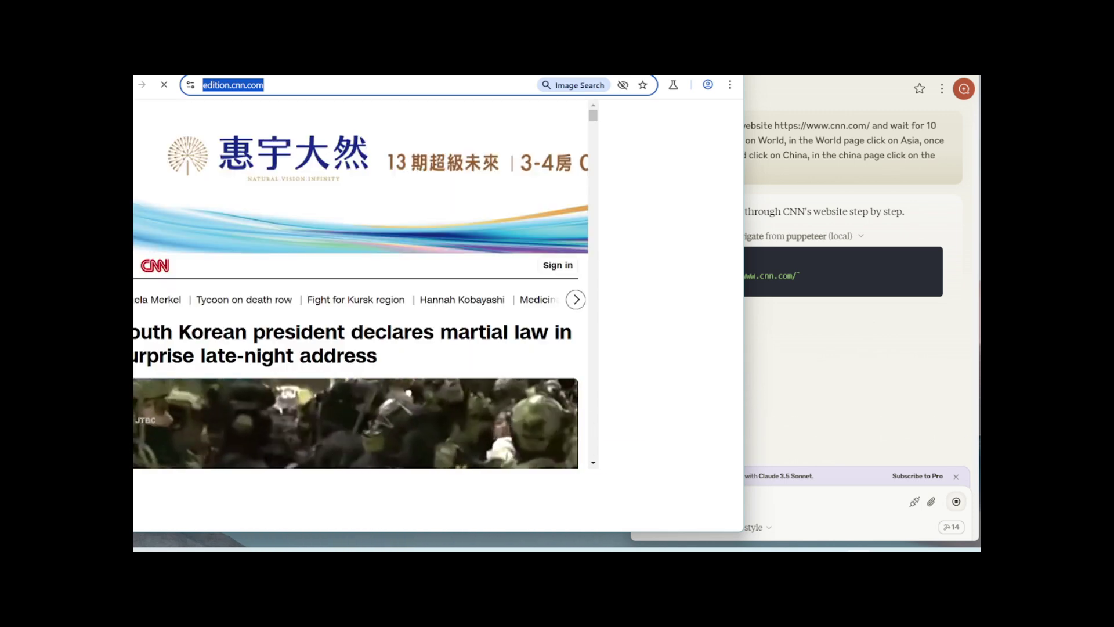
click(753, 347)
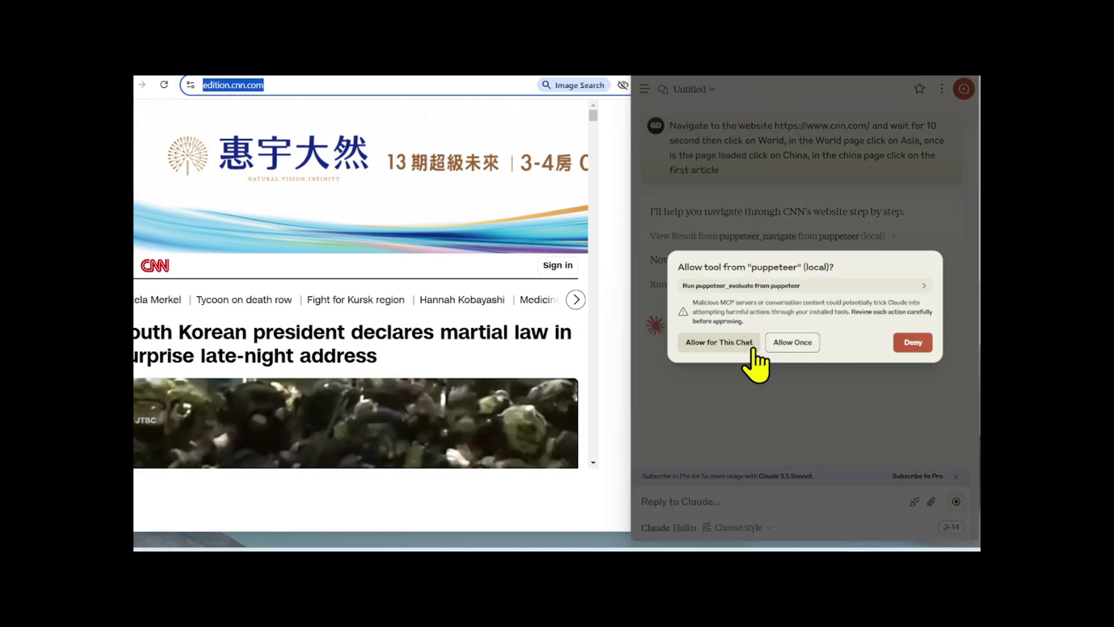
click(753, 347)
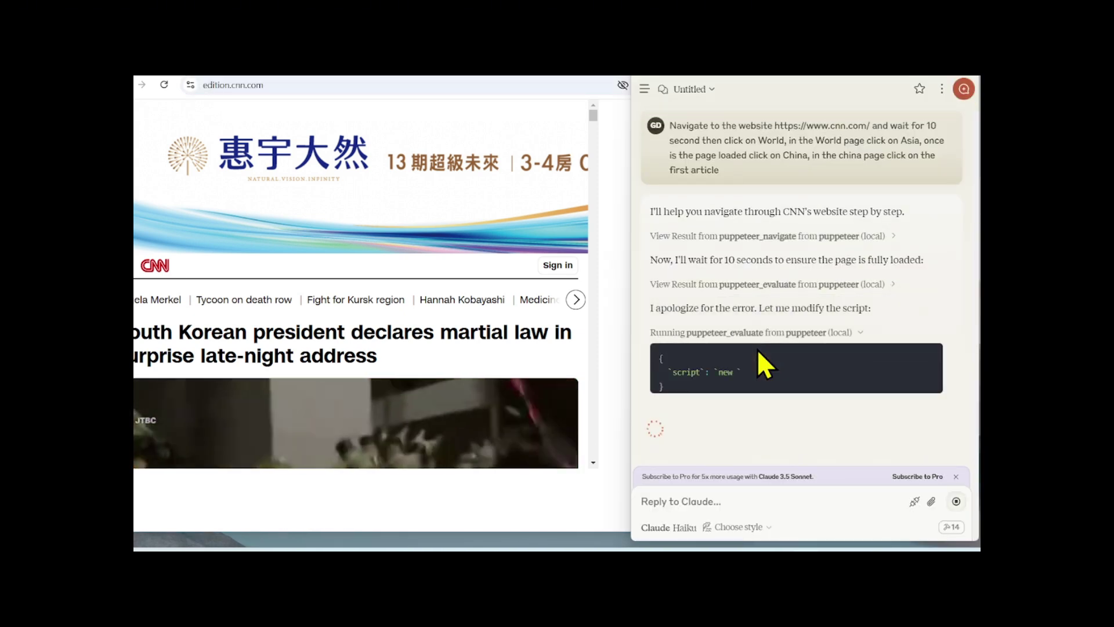
click(728, 351)
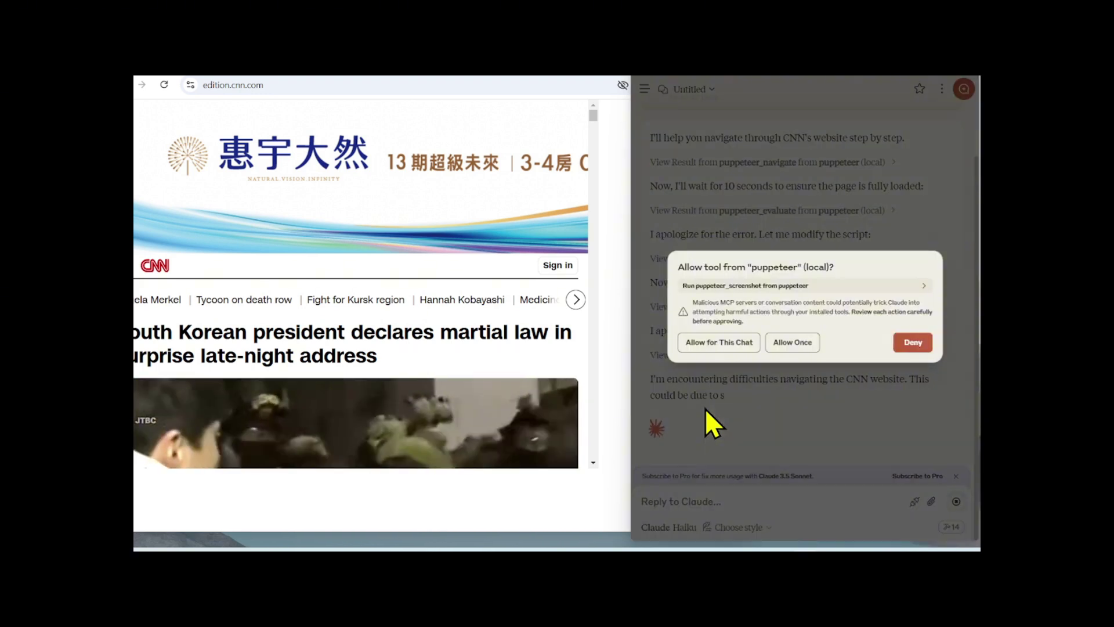
click(719, 342)
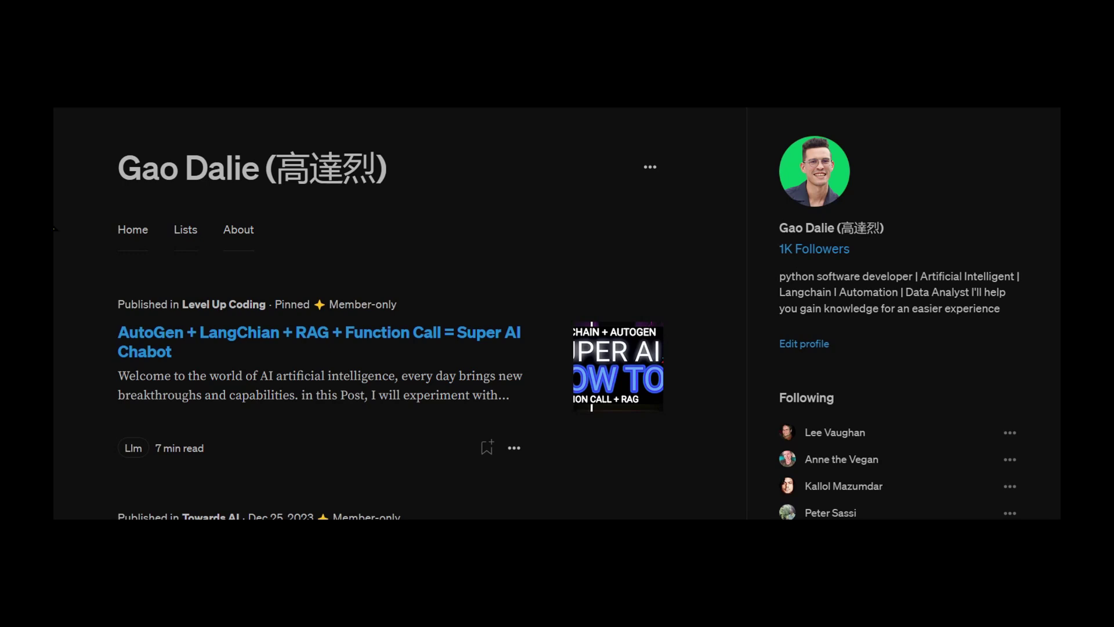
scroll(54, 228, down, 2)
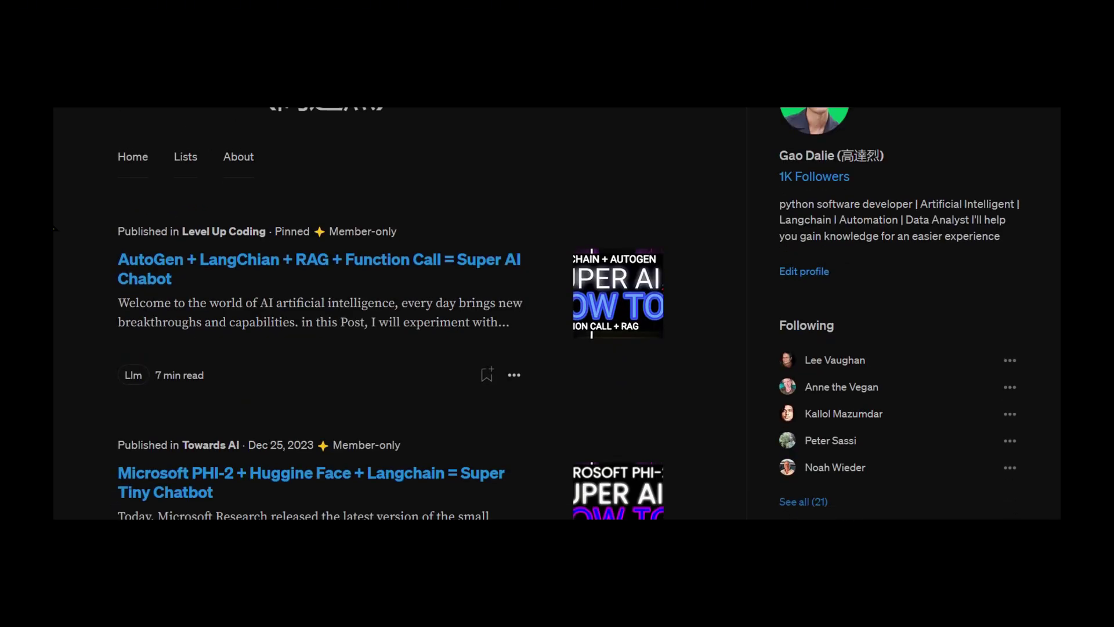
scroll(54, 228, down, 2)
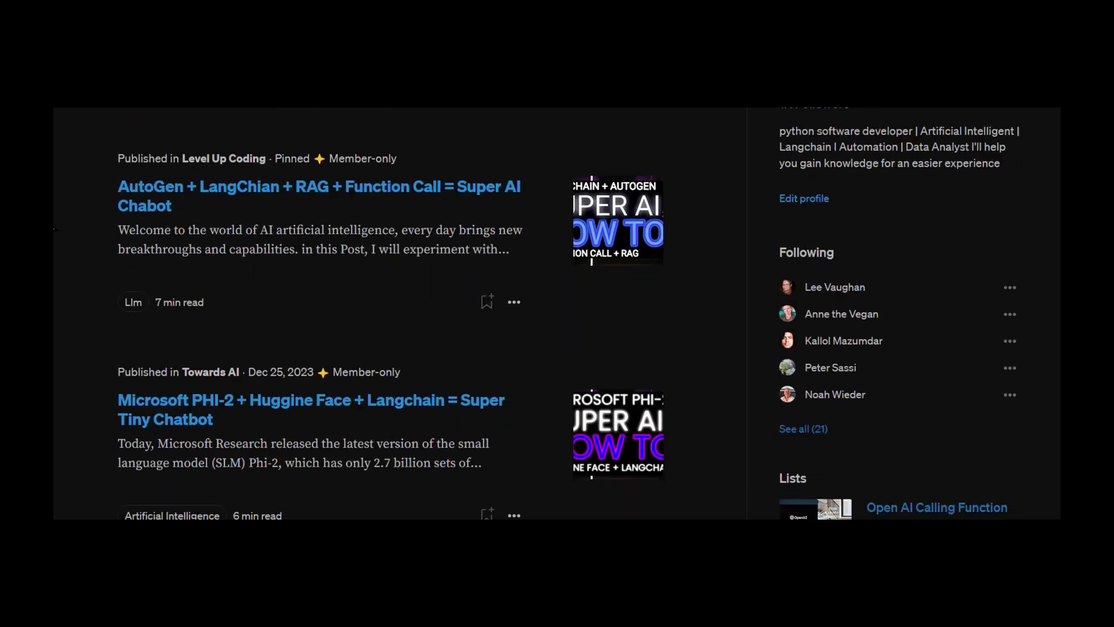
scroll(54, 228, down, 2)
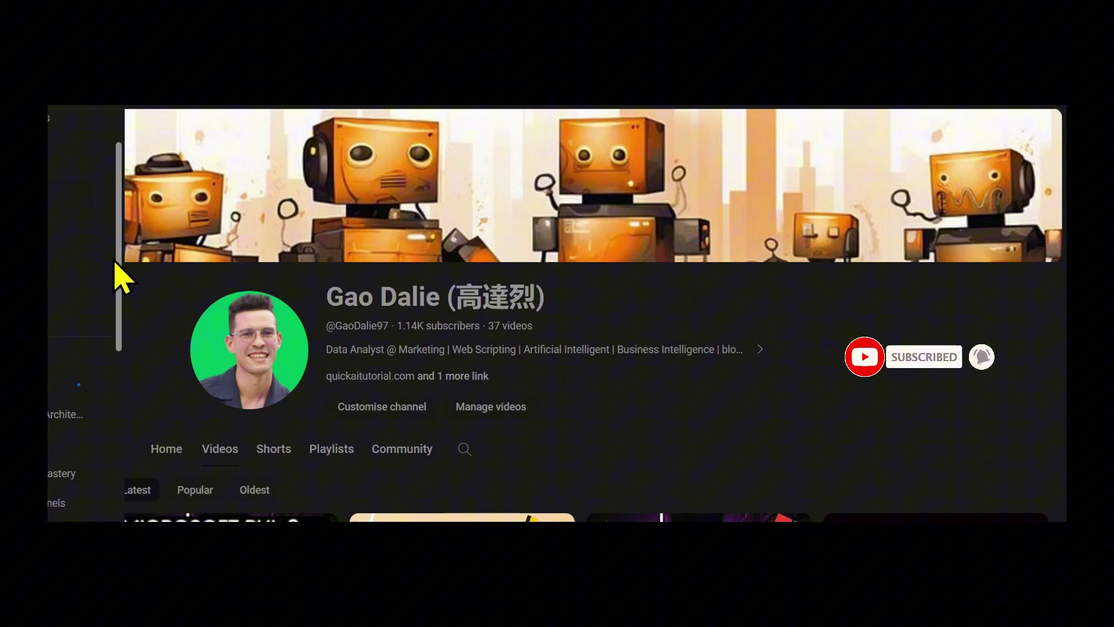
scroll(155, 270, down, 1)
scroll(158, 278, down, 4)
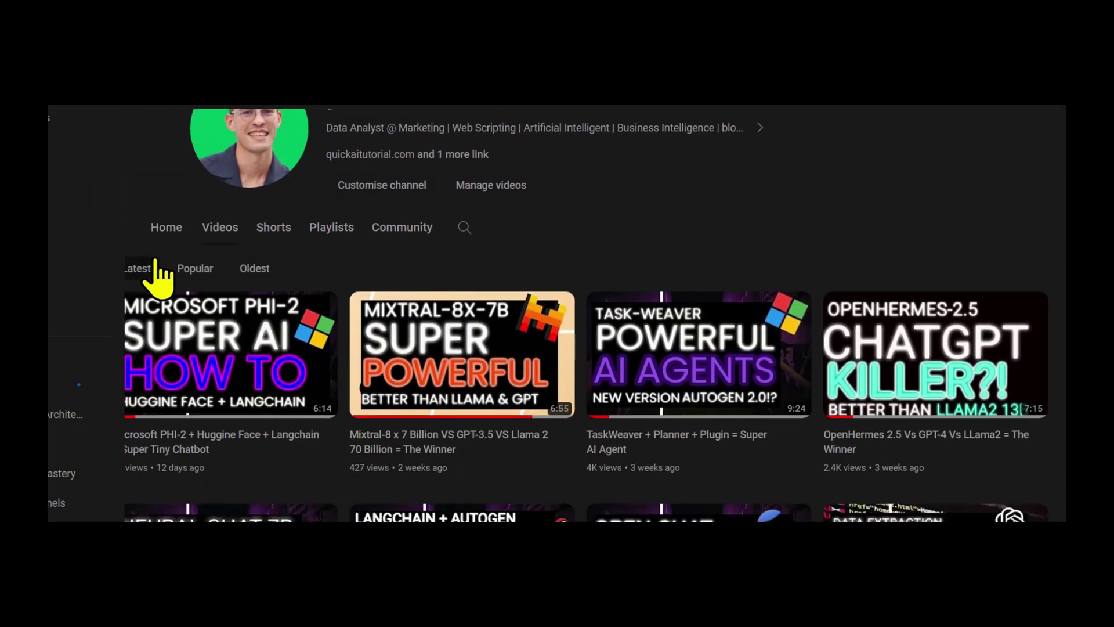
scroll(158, 275, down, 5)
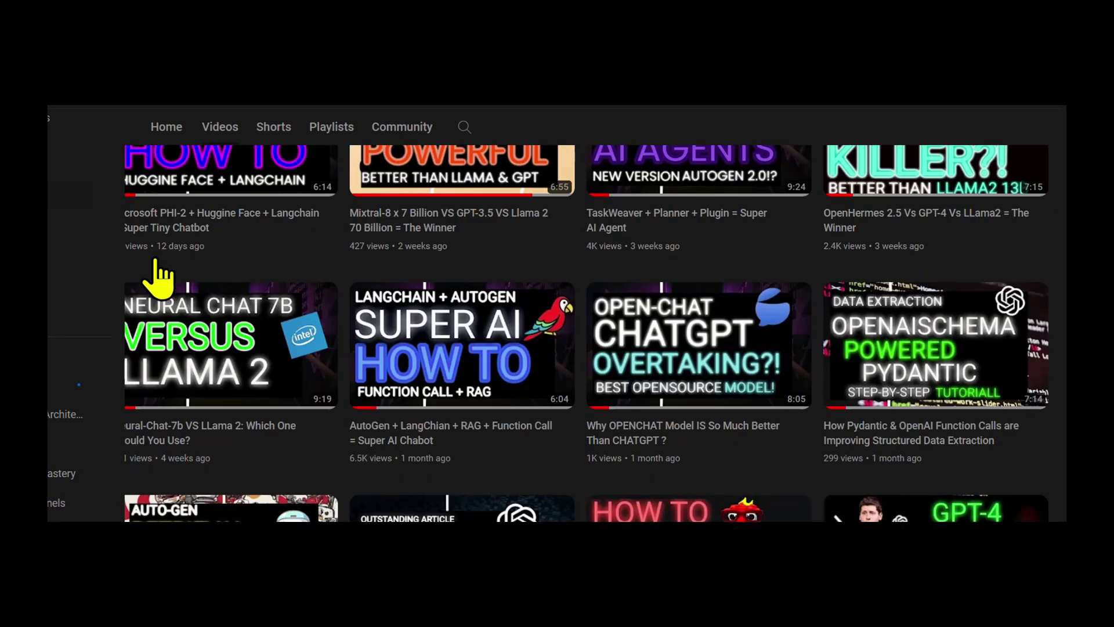
scroll(158, 279, up, 8)
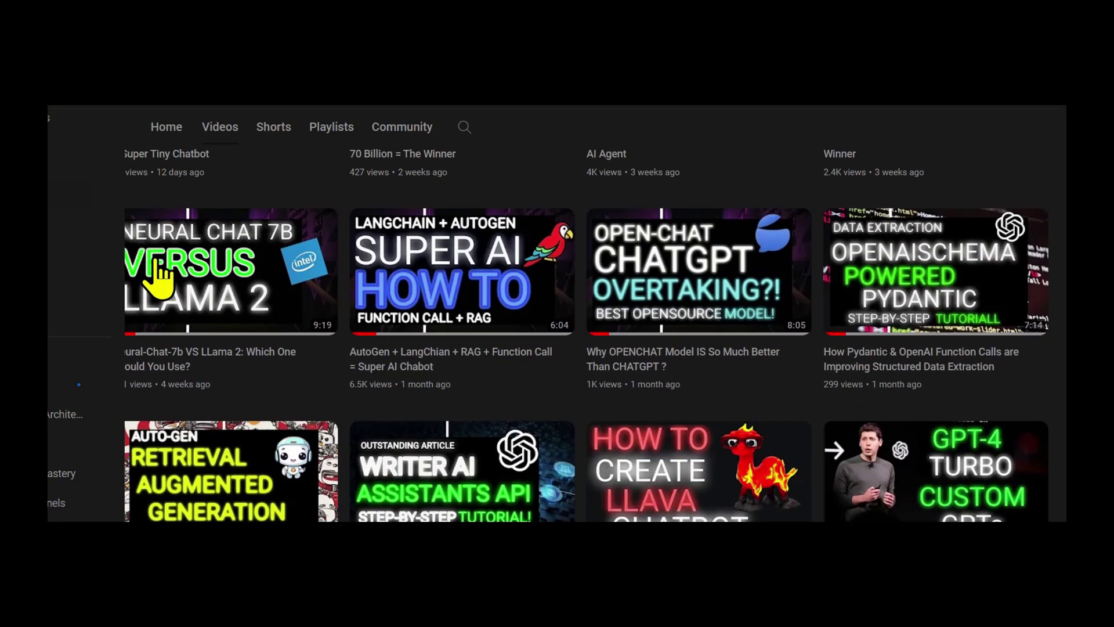
scroll(155, 279, up, 3)
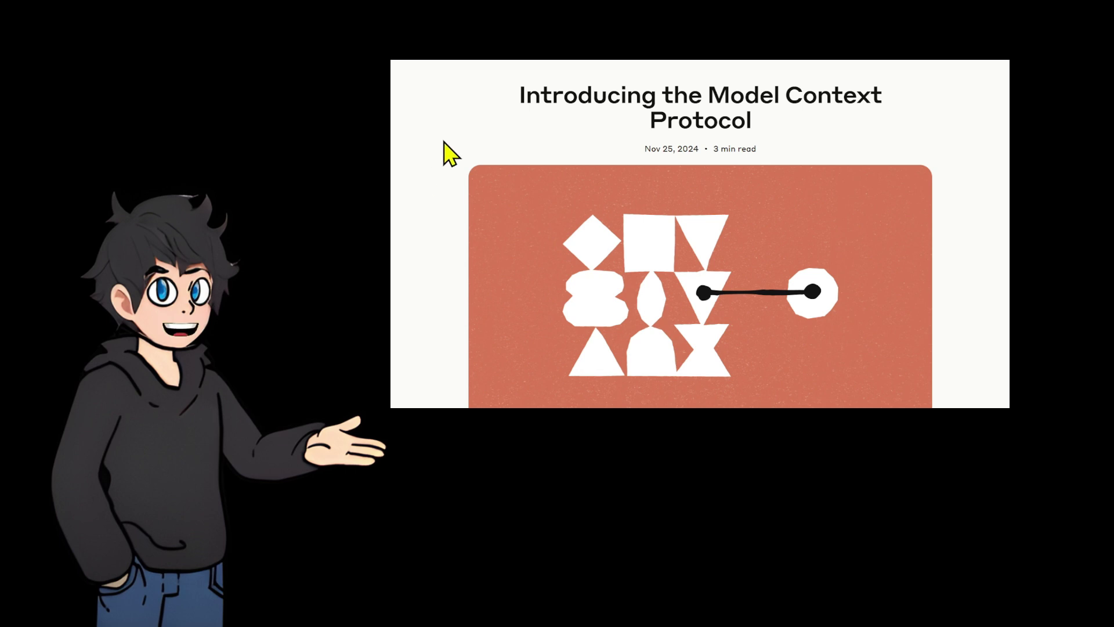
drag(519, 95, 589, 98)
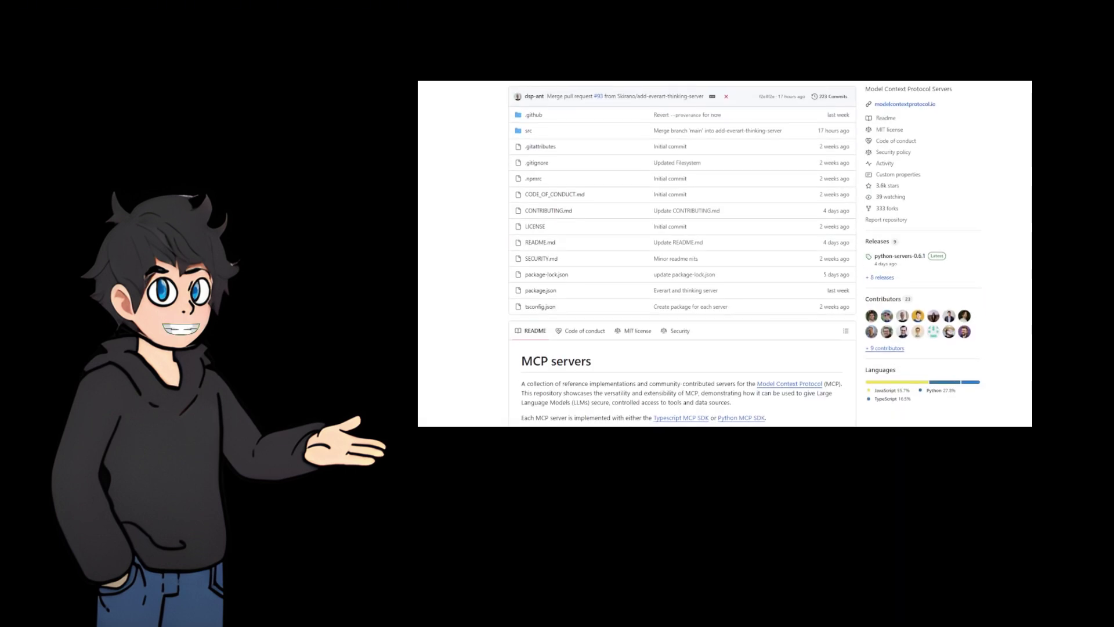